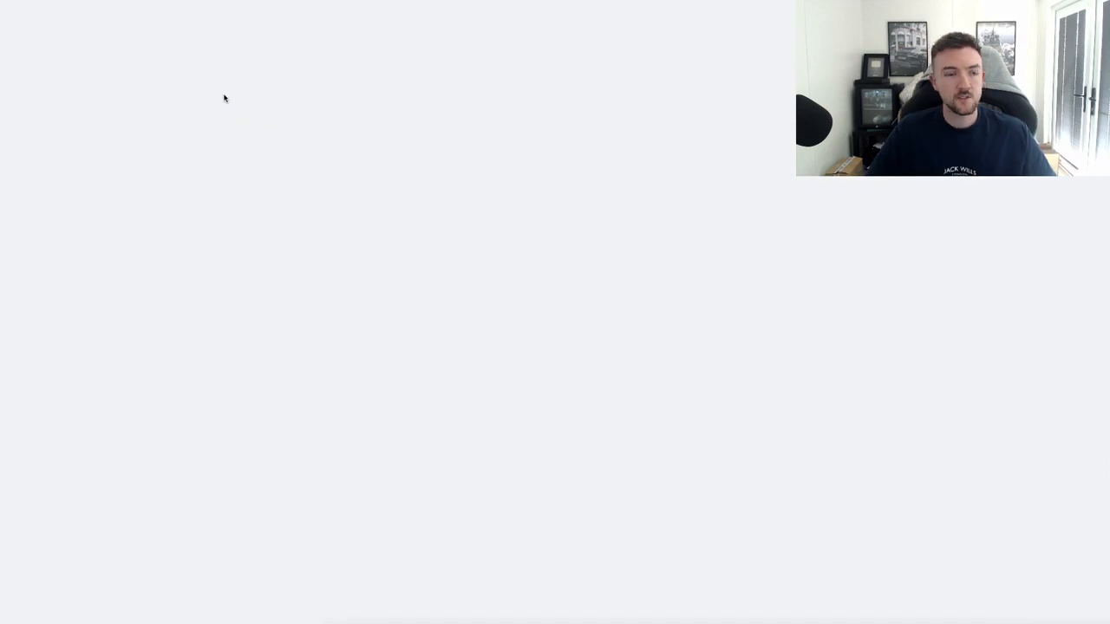
Step: Set up a campaign with the Sales objective and the Shopping campaign type, dismissing the Performance Max suggestion
{"action": "left_click", "coordinate": [301, 131]}
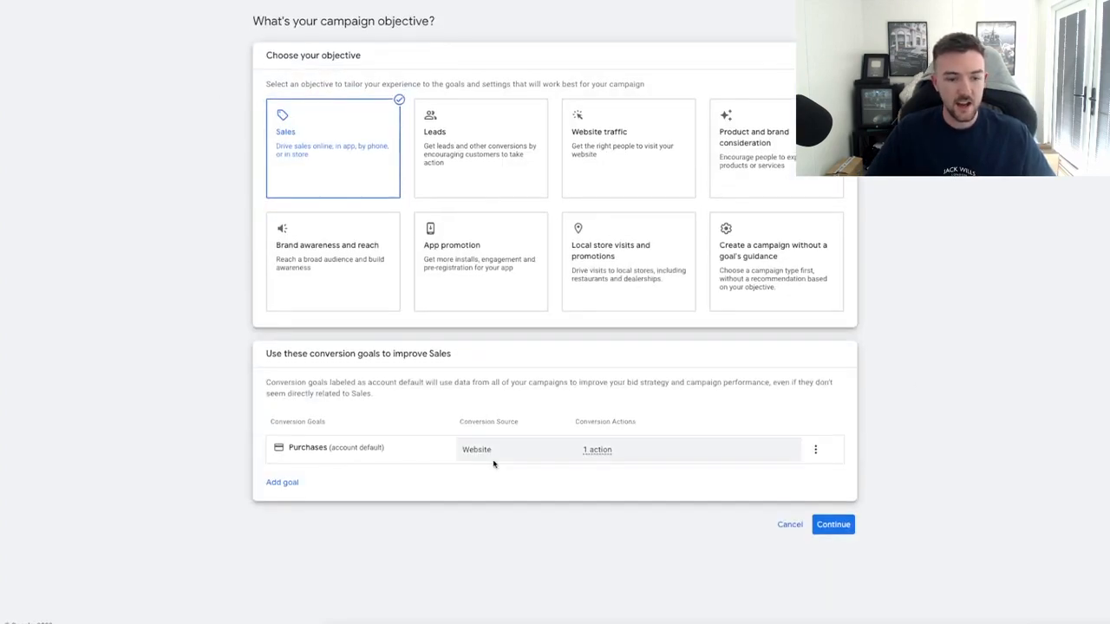
{"action": "left_click", "coordinate": [833, 525]}
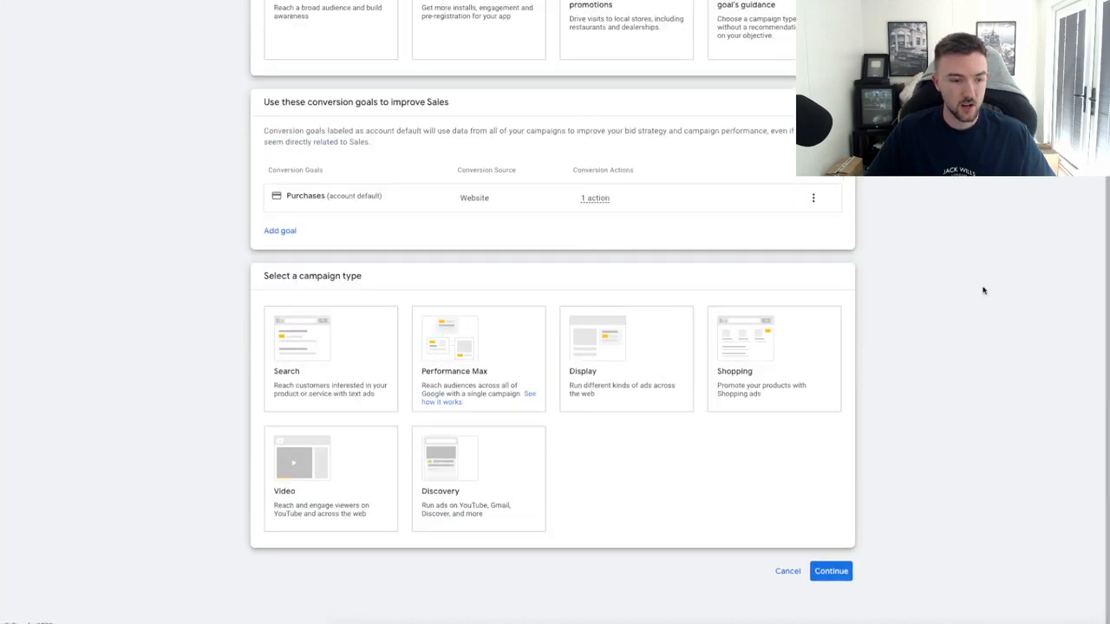
{"action": "left_click", "coordinate": [793, 397]}
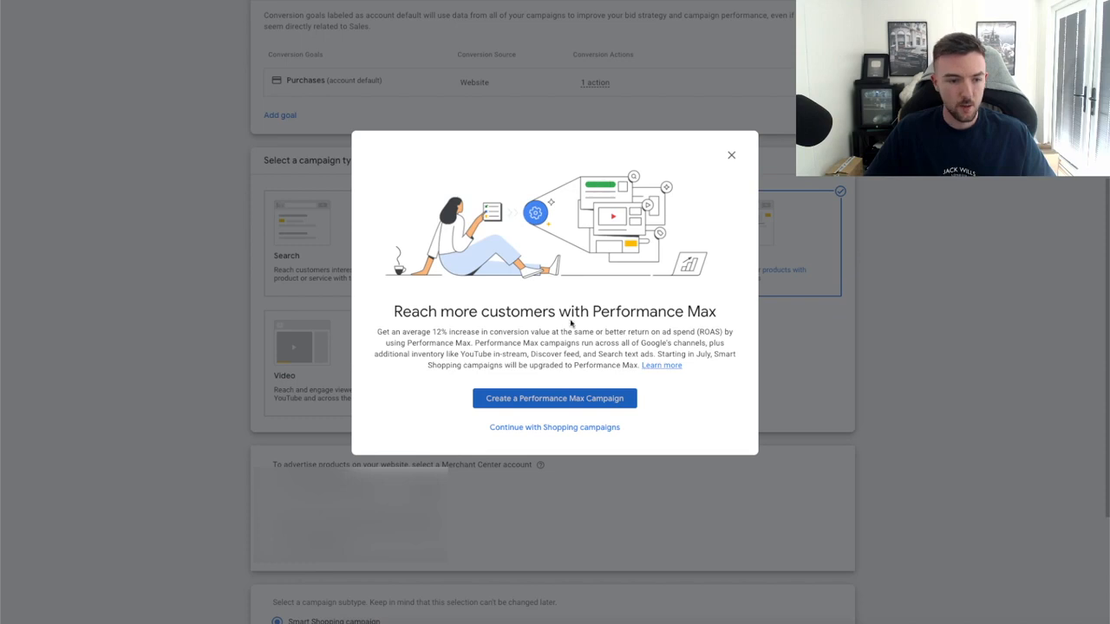
{"action": "left_click", "coordinate": [731, 157]}
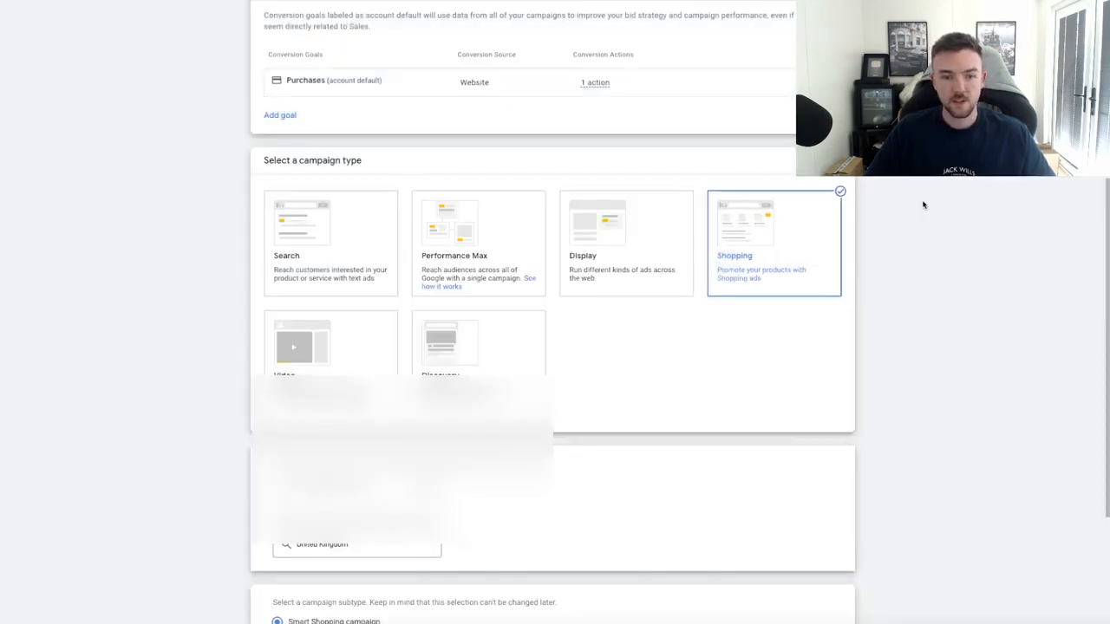
Step: Choose the Standard Shopping campaign subtype and continue to the campaign settings
{"action": "scroll", "coordinate": [923, 206], "scroll_direction": "down", "scroll_amount": 2}
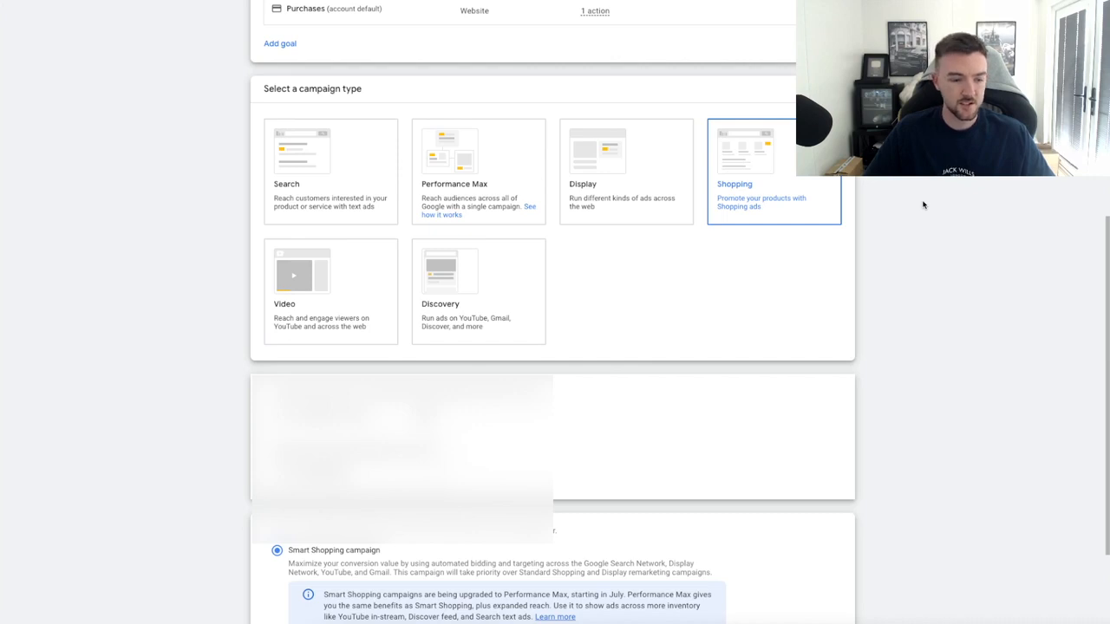
{"action": "scroll", "coordinate": [923, 205], "scroll_direction": "down", "scroll_amount": 3}
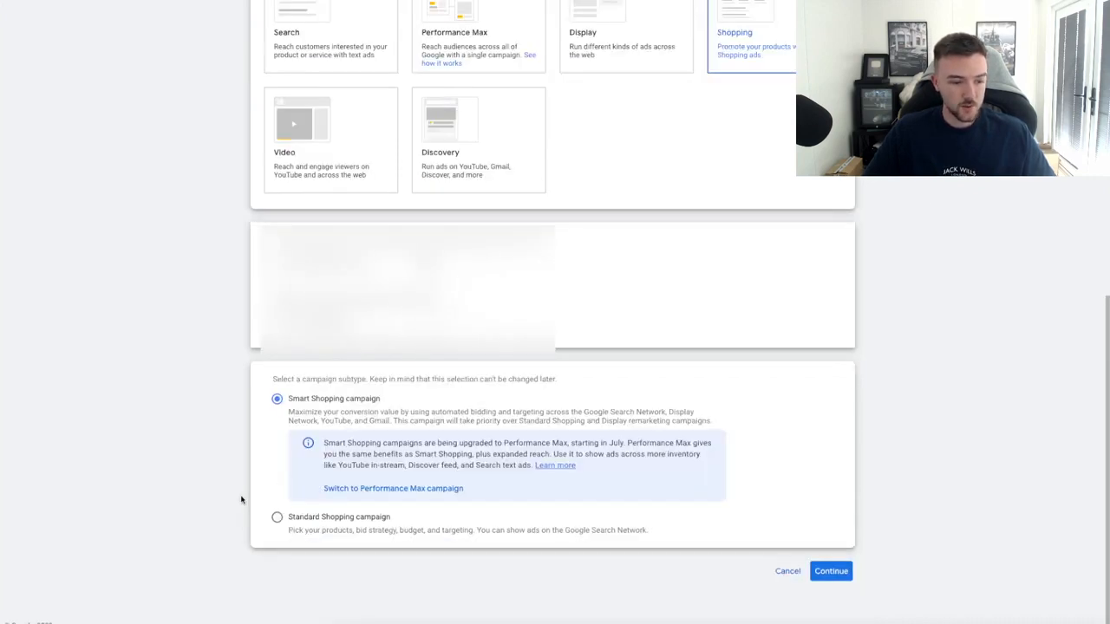
{"action": "left_click", "coordinate": [276, 518]}
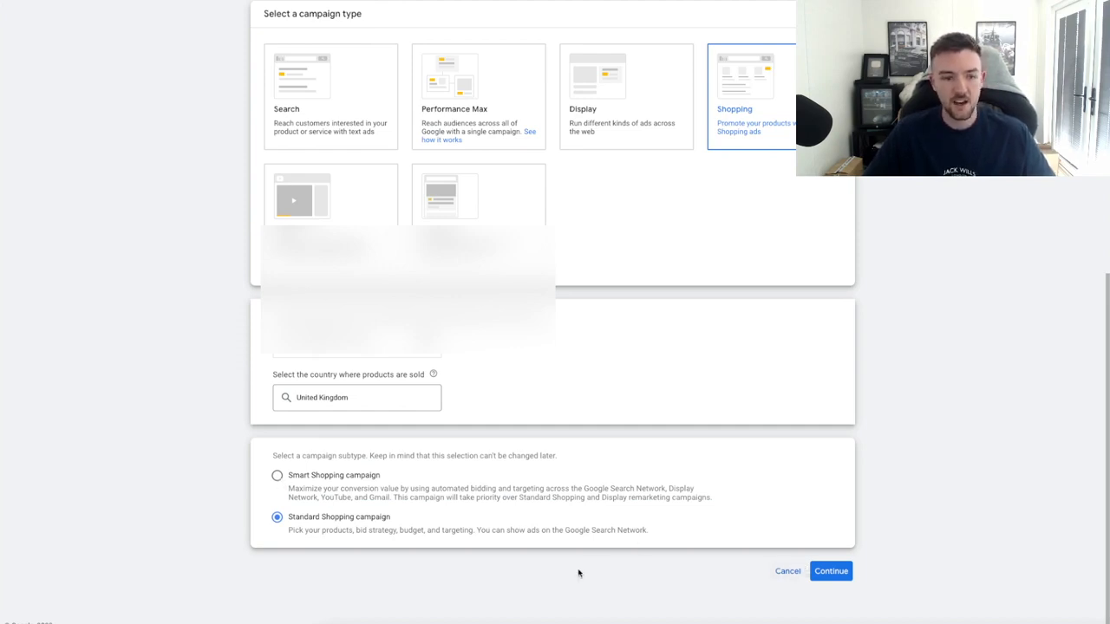
{"action": "left_click", "coordinate": [831, 570]}
Step: Name the campaign Standard Manual Shopping and expand its additional settings
{"action": "type", "text": "St"}
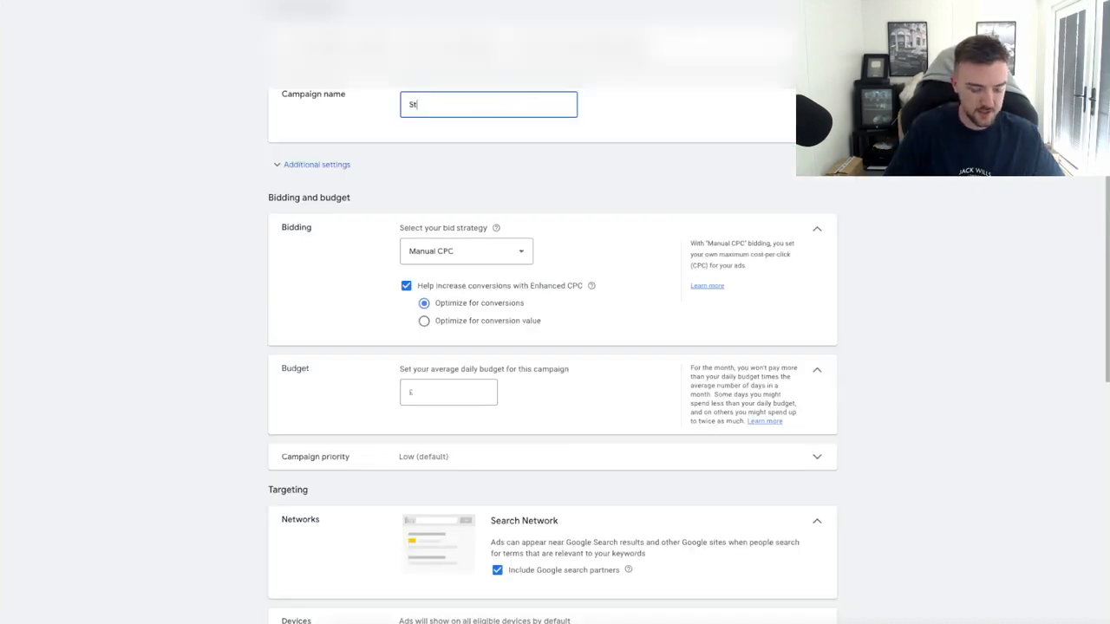
{"action": "type", "text": "andard Manual Shopping"}
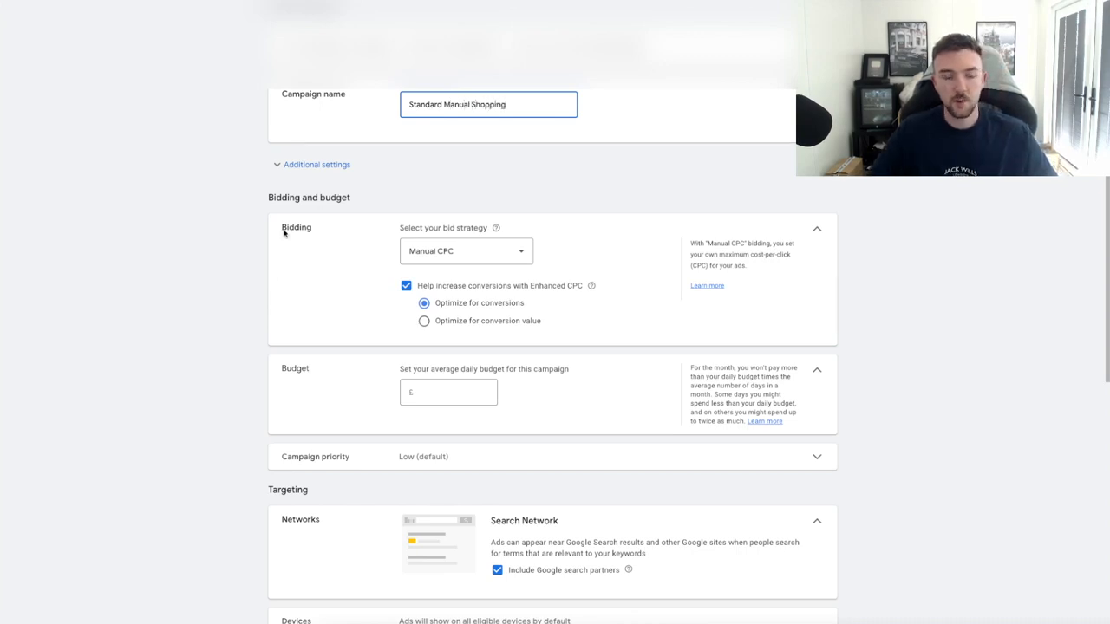
{"action": "scroll", "coordinate": [280, 264], "scroll_direction": "down", "scroll_amount": 1}
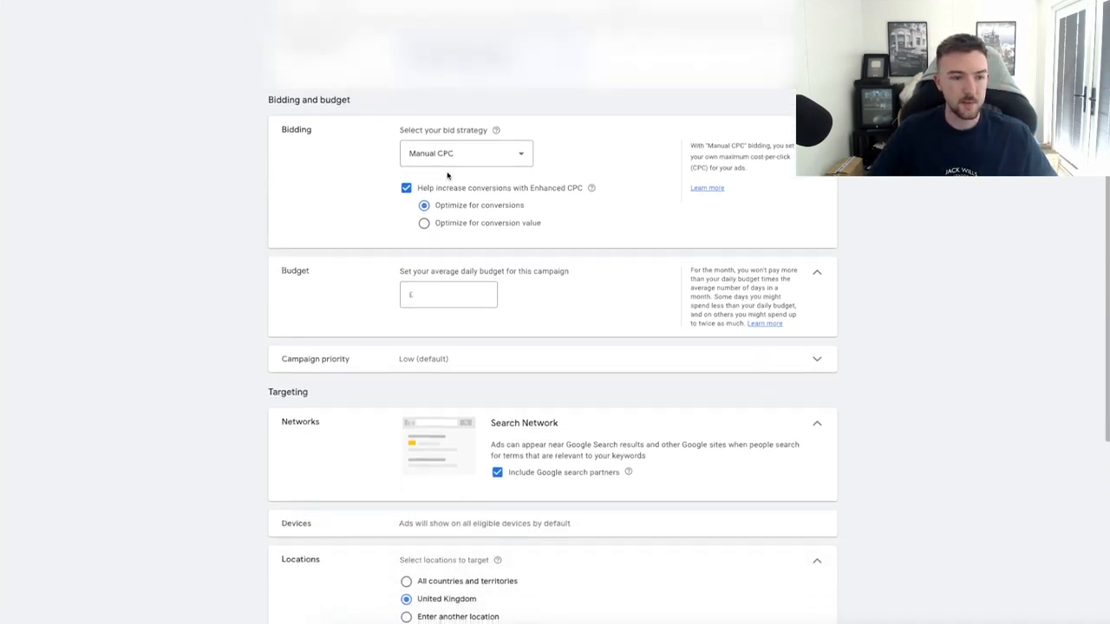
{"action": "scroll", "coordinate": [300, 182], "scroll_direction": "up", "scroll_amount": 1}
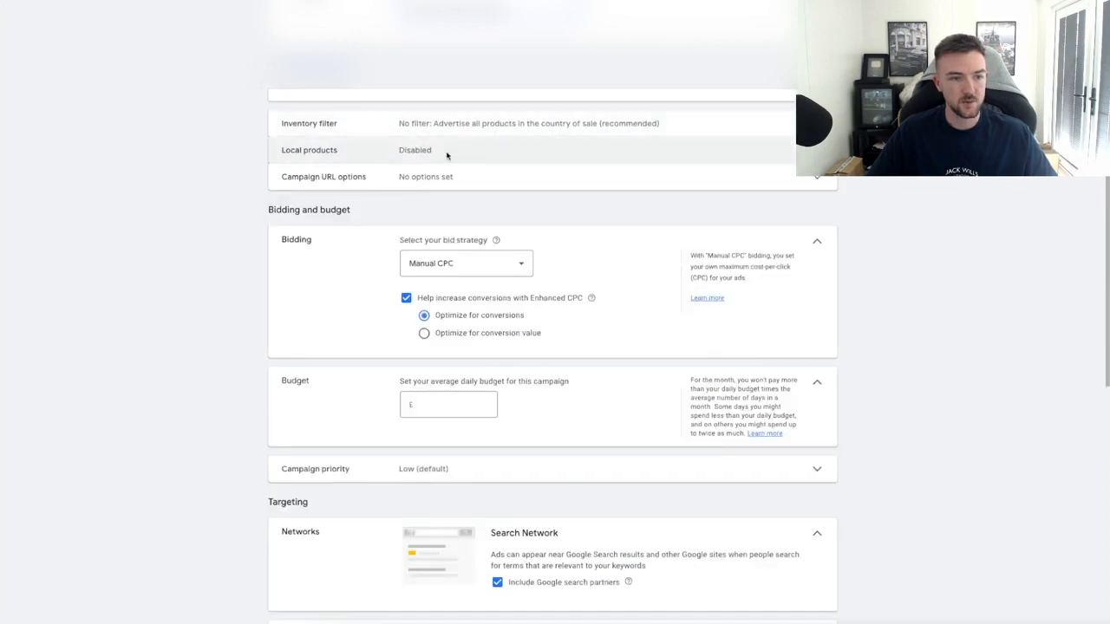
Step: Keep Manual CPC as the bid strategy and turn off the Enhanced CPC option
{"action": "scroll", "coordinate": [219, 193], "scroll_direction": "down", "scroll_amount": 1}
{"action": "scroll", "coordinate": [220, 192], "scroll_direction": "down", "scroll_amount": 2}
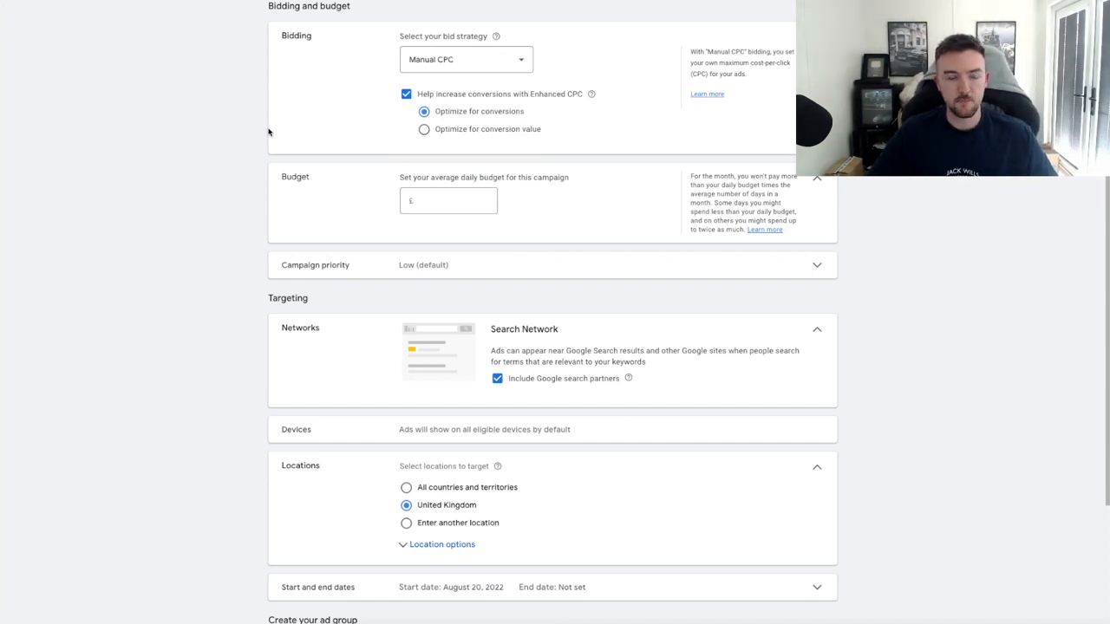
{"action": "left_click", "coordinate": [474, 59]}
{"action": "left_click", "coordinate": [233, 116]}
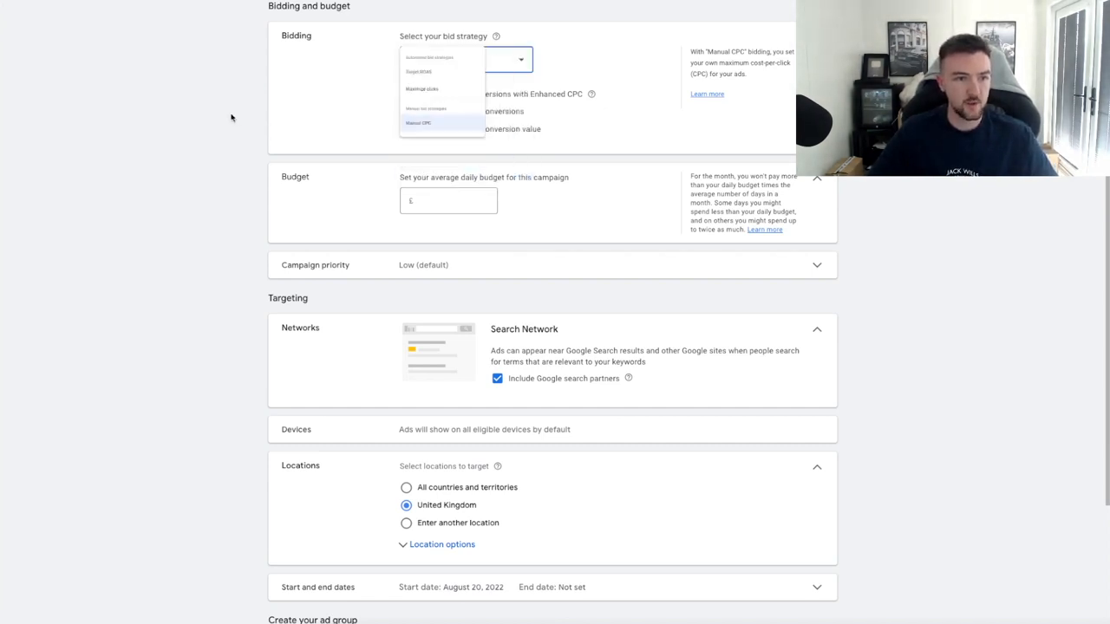
{"action": "left_click", "coordinate": [405, 93]}
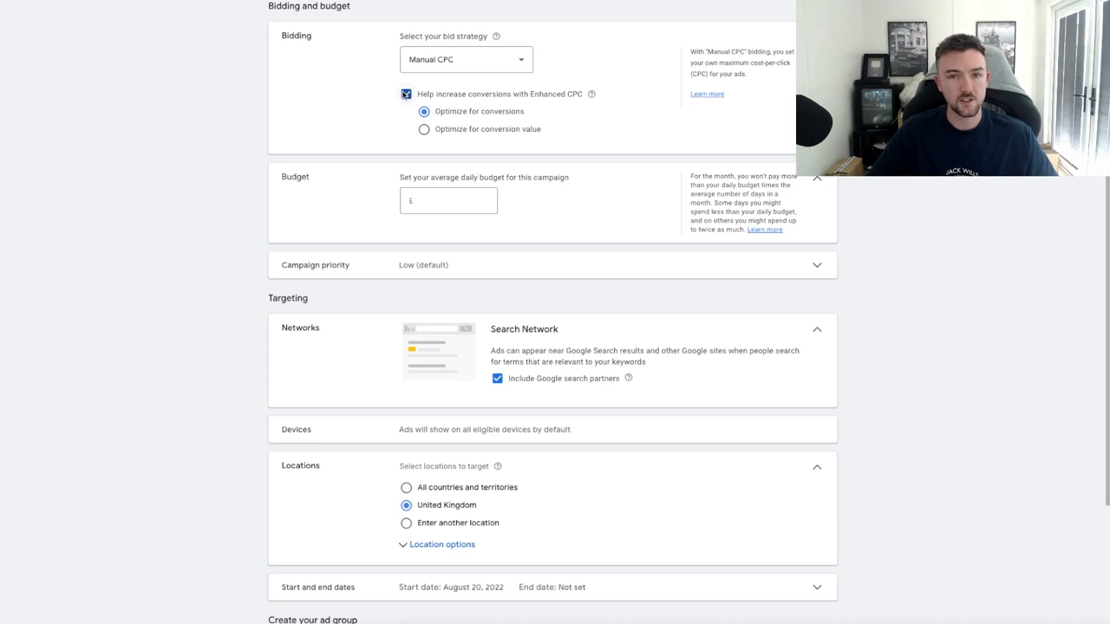
{"action": "left_click", "coordinate": [406, 93]}
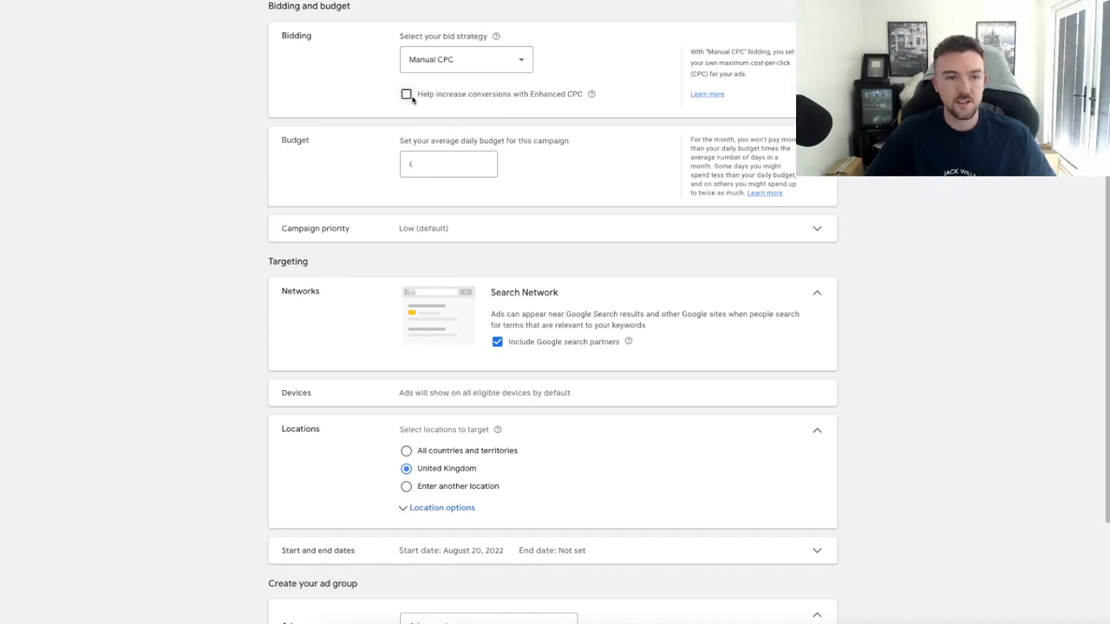
{"action": "mouse_move", "coordinate": [591, 96]}
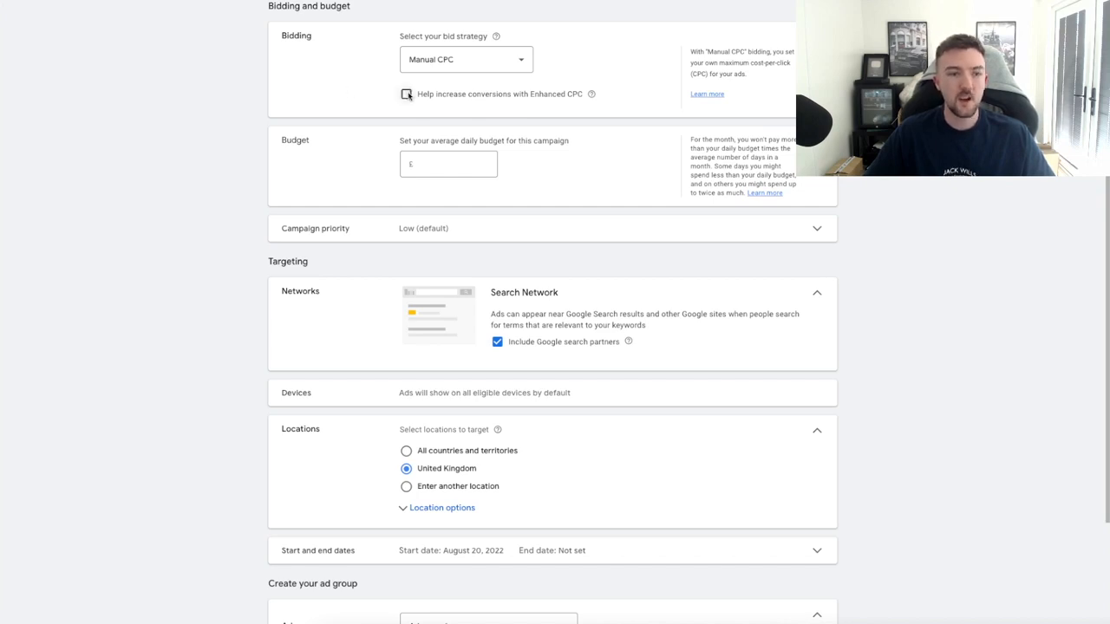
Step: Set the campaign's average daily budget to £20 and exclude Google search partners from its networks
{"action": "left_click", "coordinate": [438, 169]}
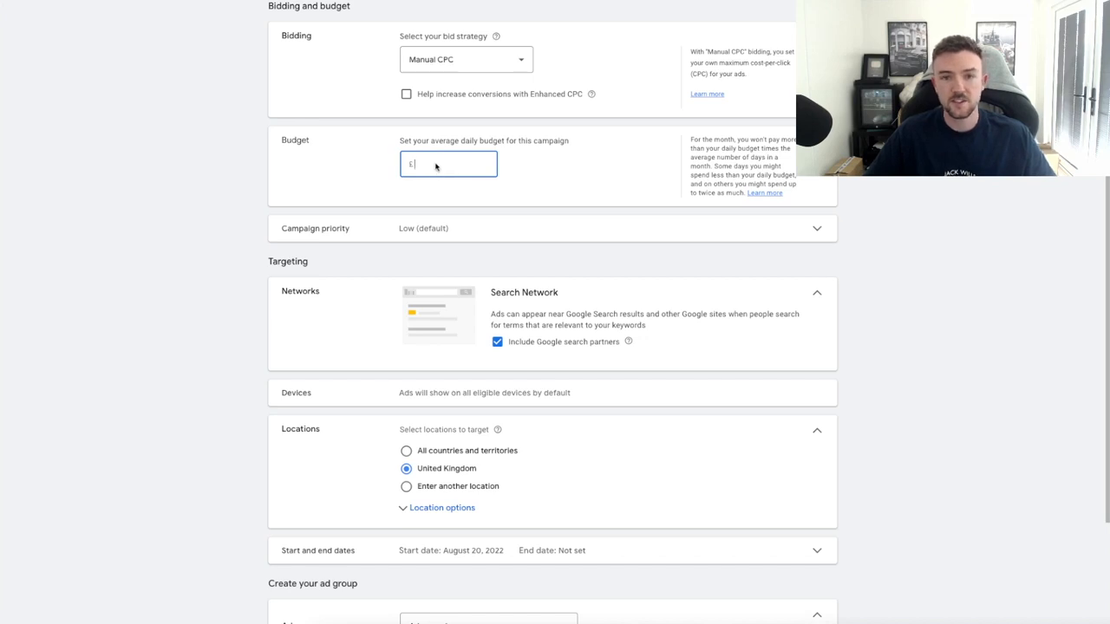
{"action": "type", "text": "20"}
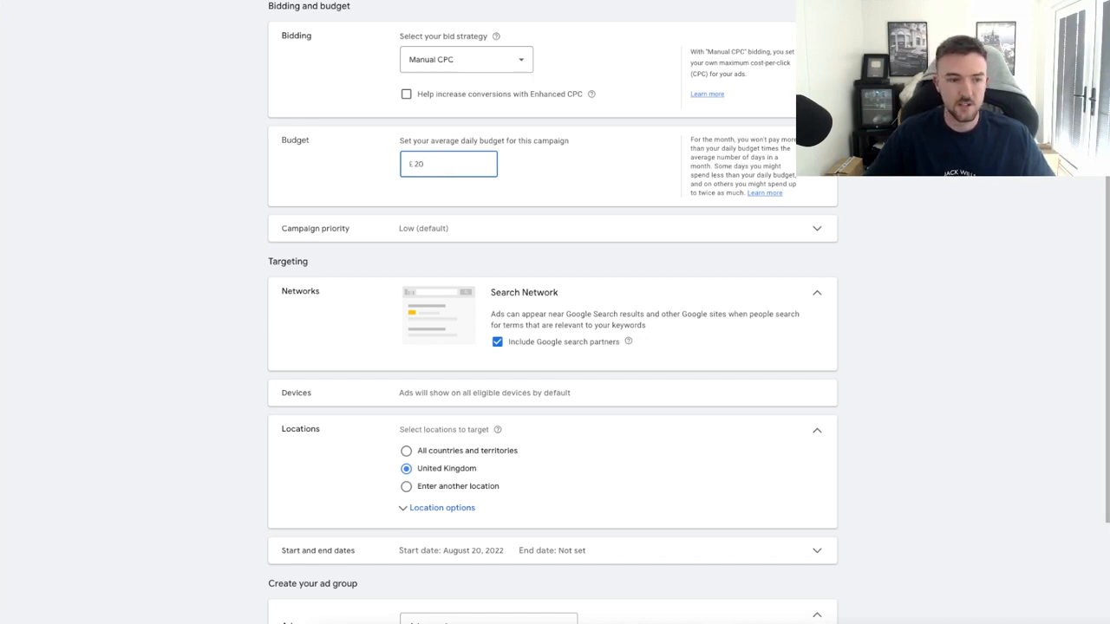
{"action": "left_click", "coordinate": [131, 203]}
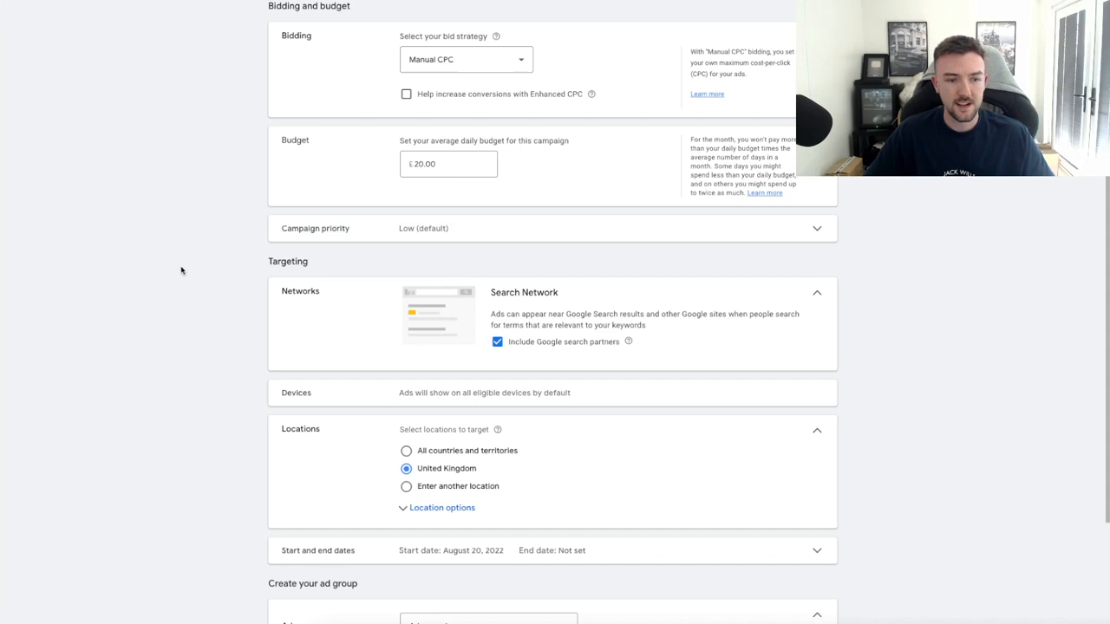
{"action": "scroll", "coordinate": [182, 270], "scroll_direction": "down", "scroll_amount": 2}
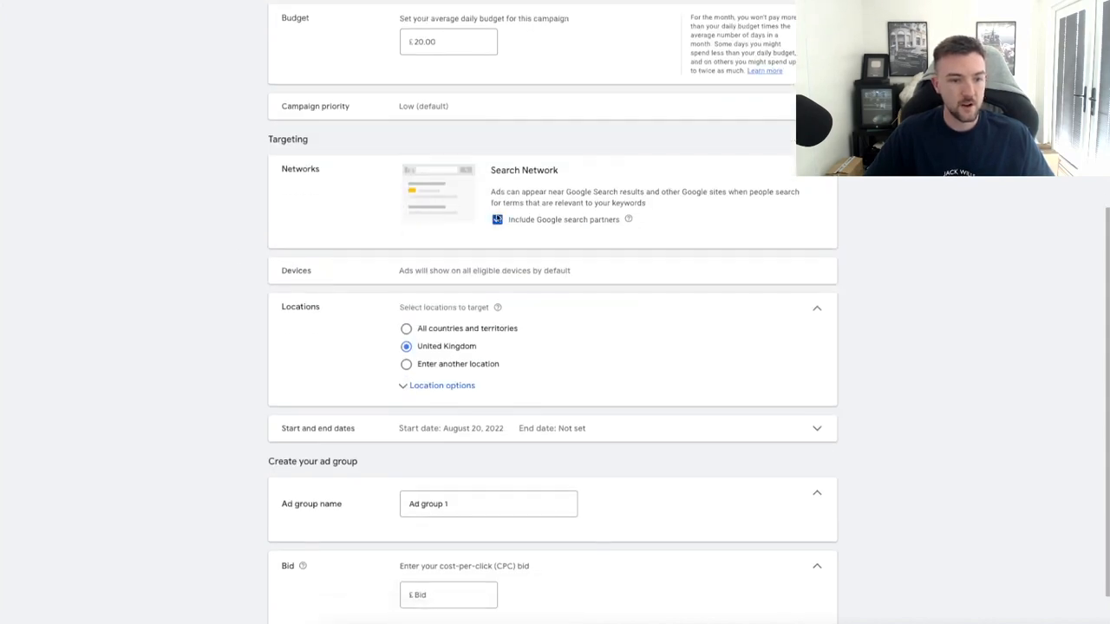
{"action": "left_click", "coordinate": [497, 221]}
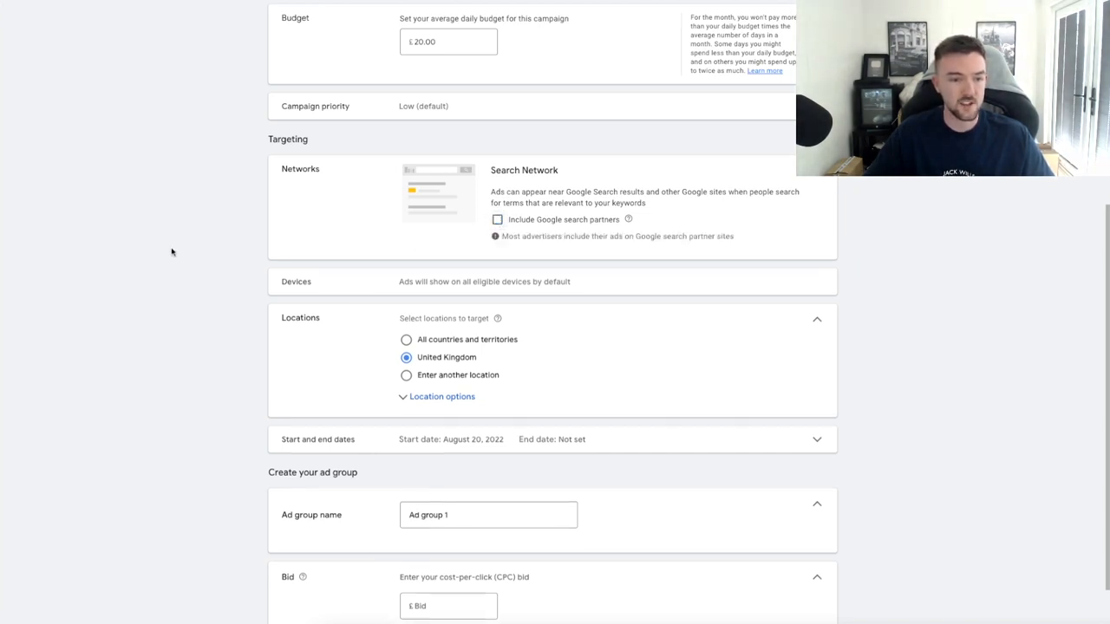
Step: Set the cost-per-click bid for Ad group 1 to £1
{"action": "scroll", "coordinate": [172, 251], "scroll_direction": "down", "scroll_amount": 2}
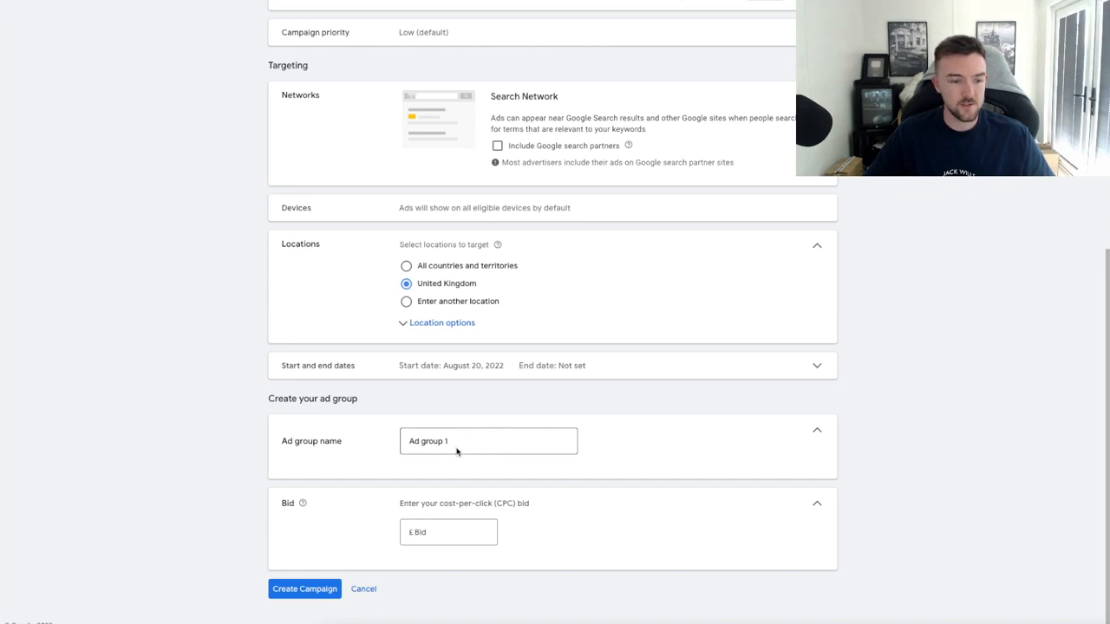
{"action": "left_click", "coordinate": [452, 531]}
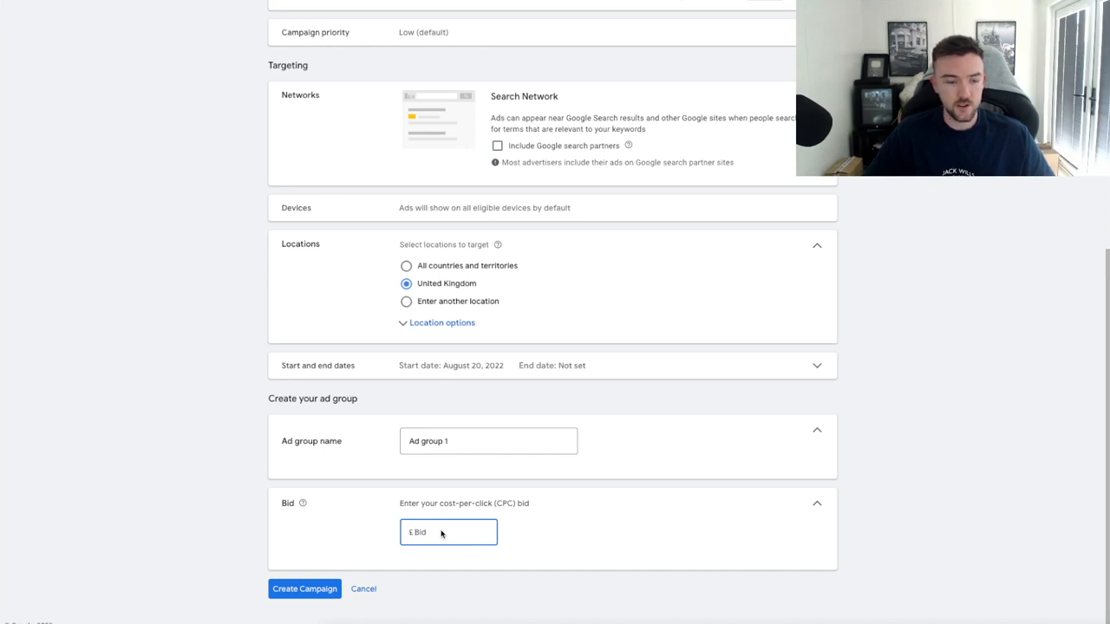
{"action": "type", "text": "1"}
{"action": "left_click", "coordinate": [209, 471]}
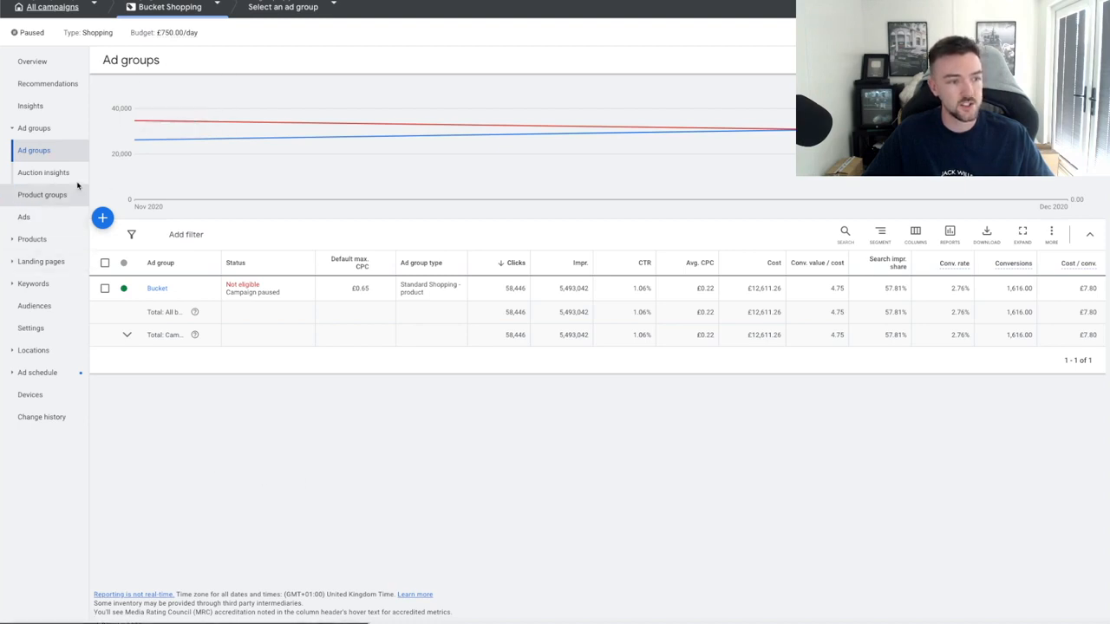
Step: Open the Bucket Shopping campaign's product groups and subdivide All products by Item ID
{"action": "left_click", "coordinate": [34, 194]}
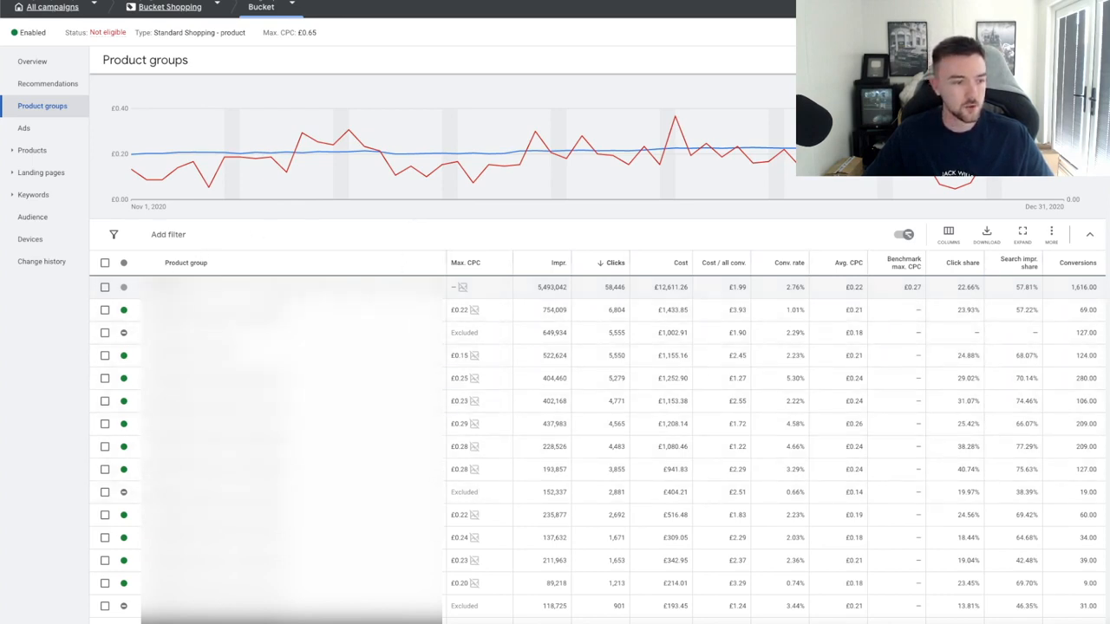
{"action": "left_click", "coordinate": [155, 287]}
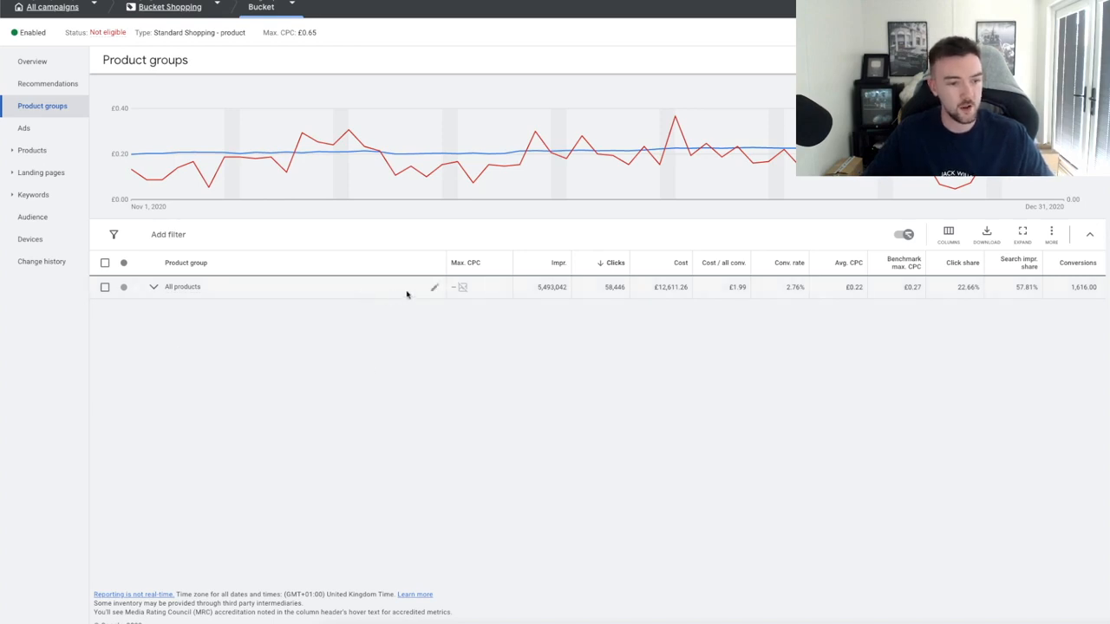
{"action": "left_click", "coordinate": [435, 288]}
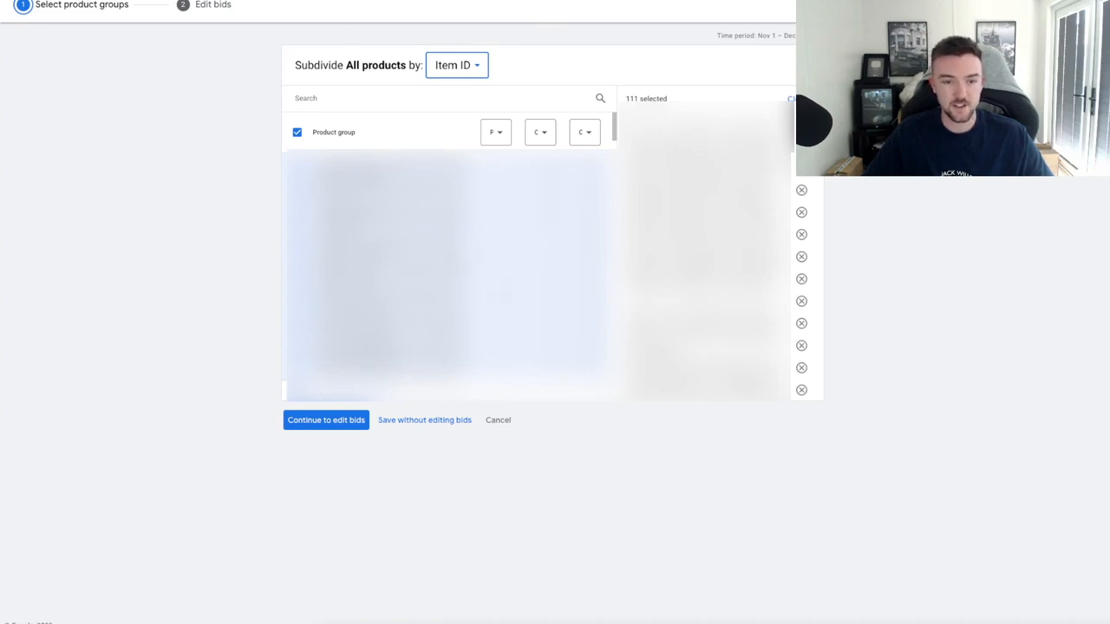
{"action": "left_click", "coordinate": [457, 67]}
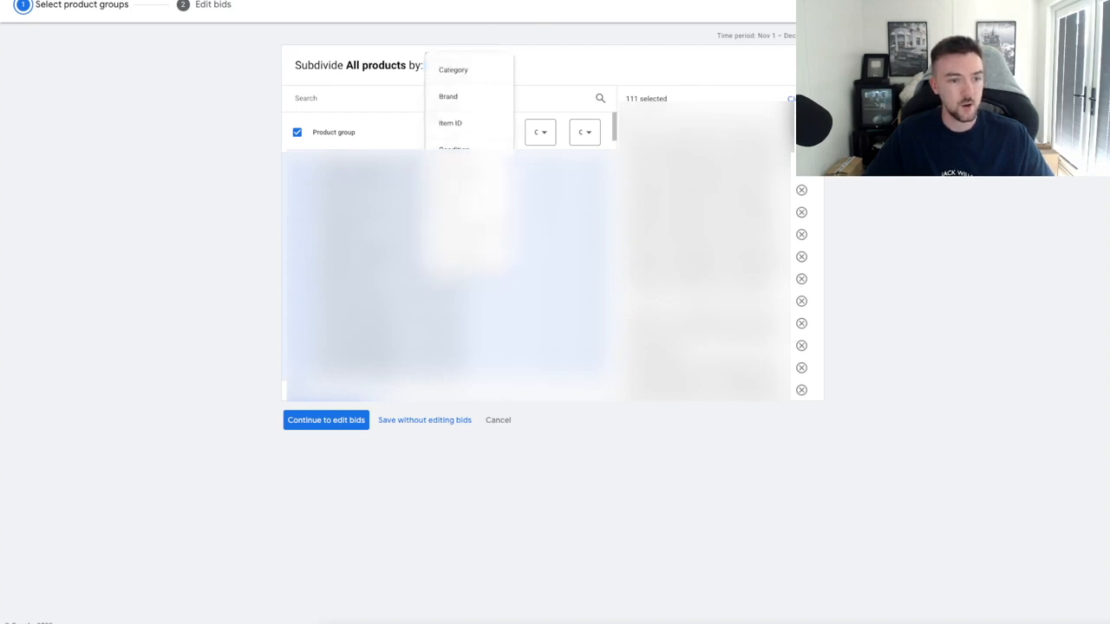
{"action": "left_click", "coordinate": [464, 124]}
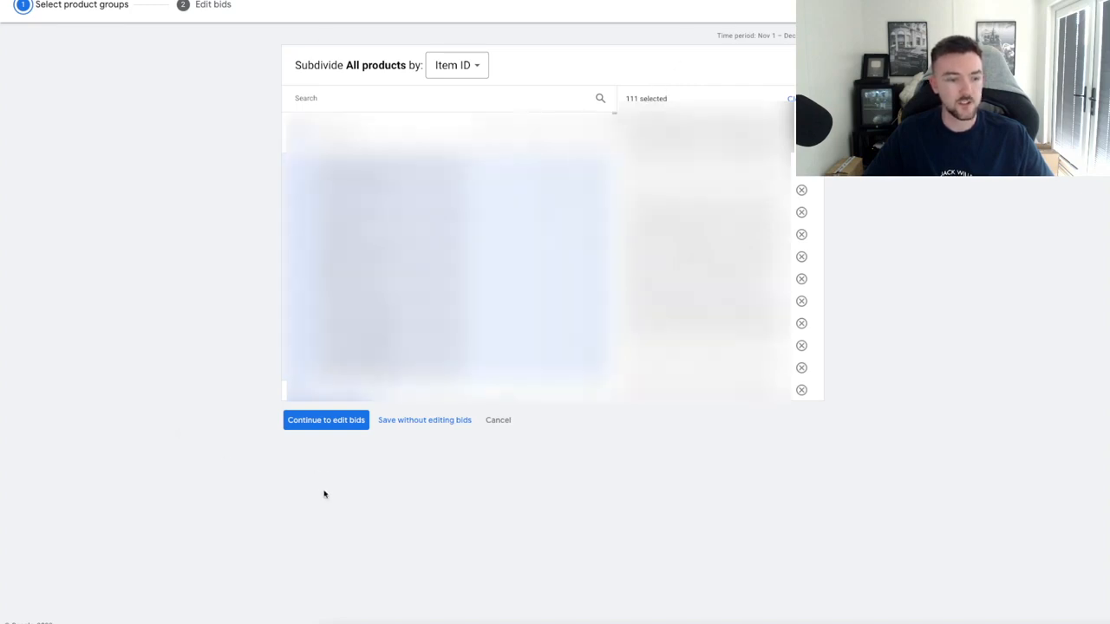
Step: Continue to bid editing and review the individual product groups' max. CPC bids in the Bucket ad group
{"action": "left_click", "coordinate": [316, 424]}
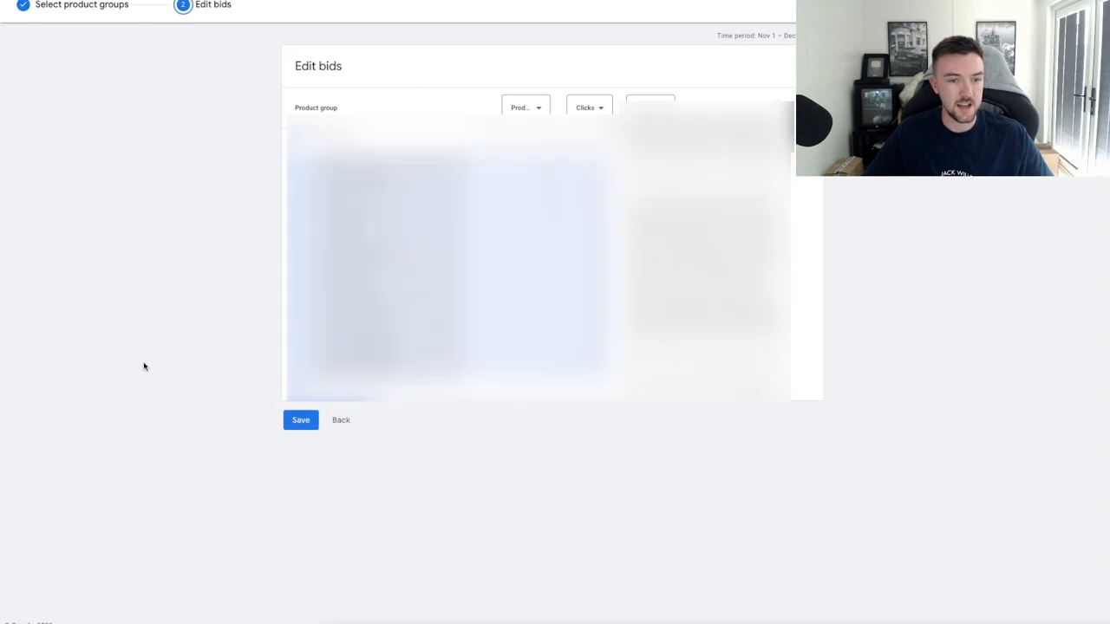
{"action": "scroll", "coordinate": [537, 234], "scroll_direction": "down", "scroll_amount": 20}
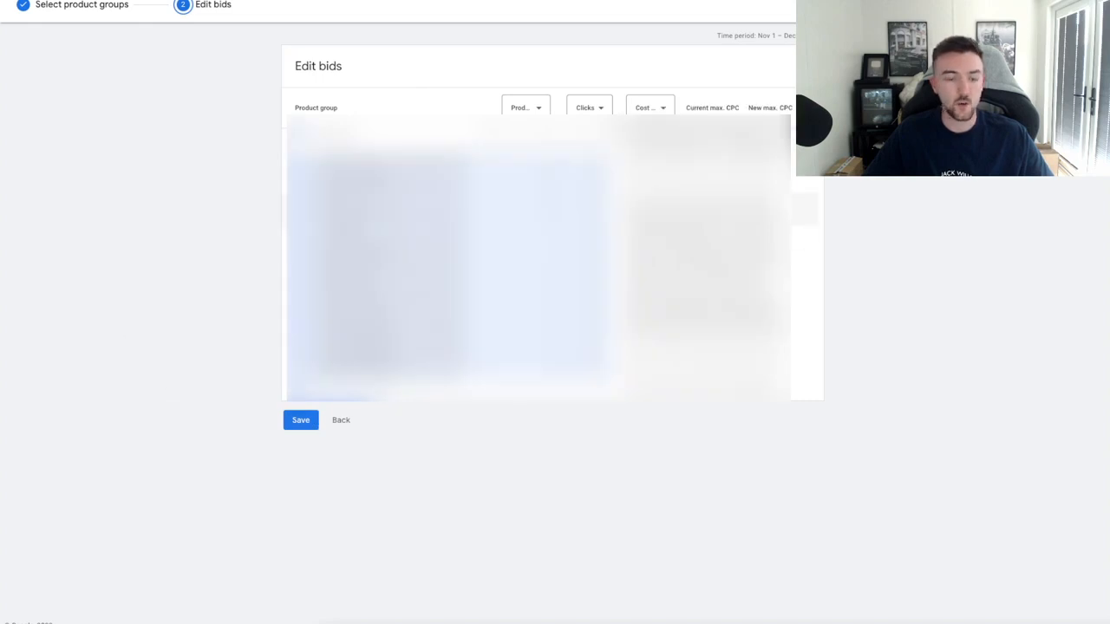
{"action": "scroll", "coordinate": [537, 234], "scroll_direction": "up", "scroll_amount": 20}
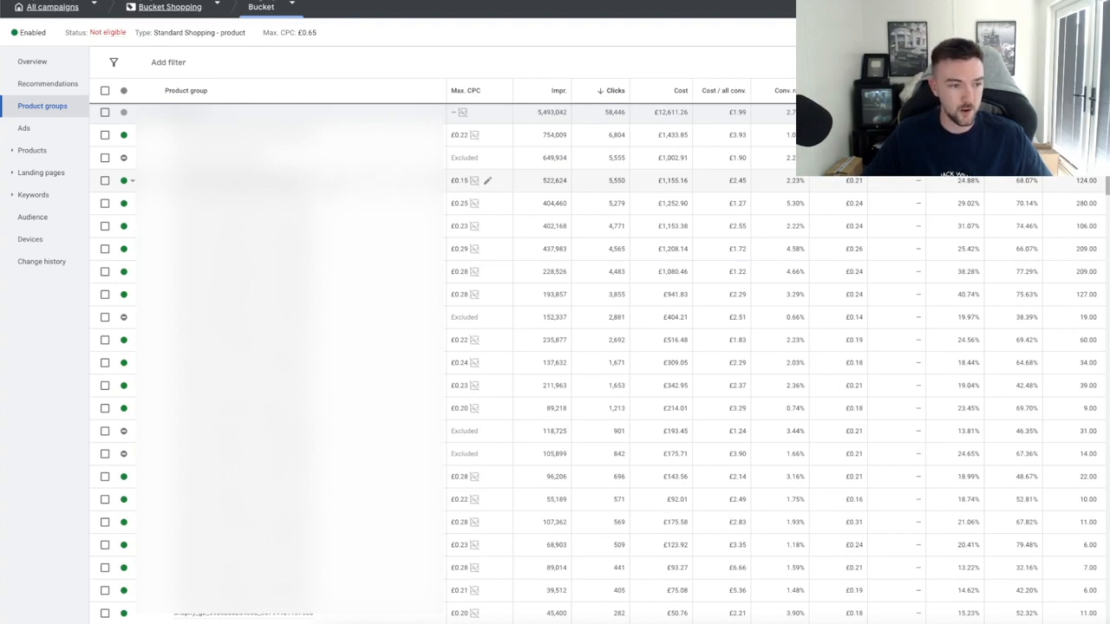
{"action": "mouse_move", "coordinate": [243, 180]}
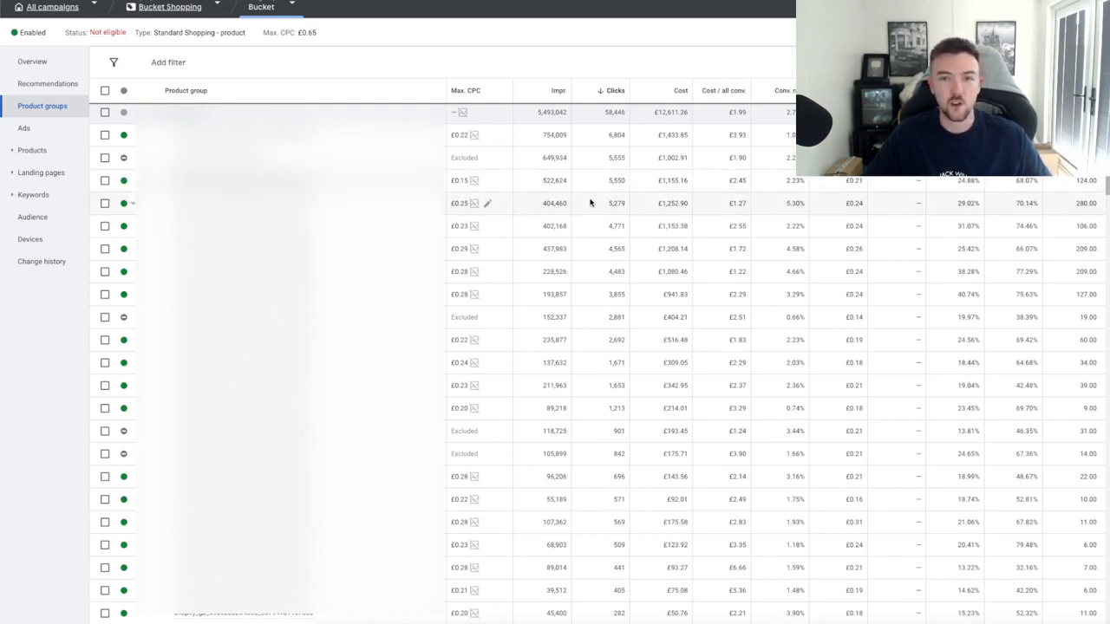
Step: Open Keyword Planner and discover new keywords related to "tower fan"
{"action": "left_click", "coordinate": [884, 7]}
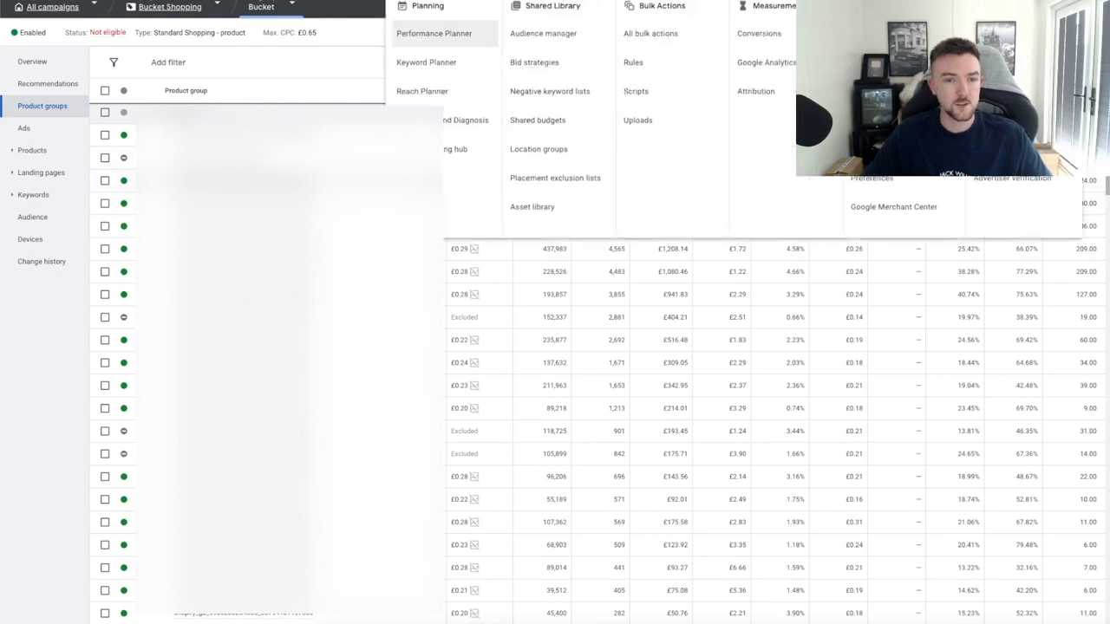
{"action": "left_click", "coordinate": [450, 64]}
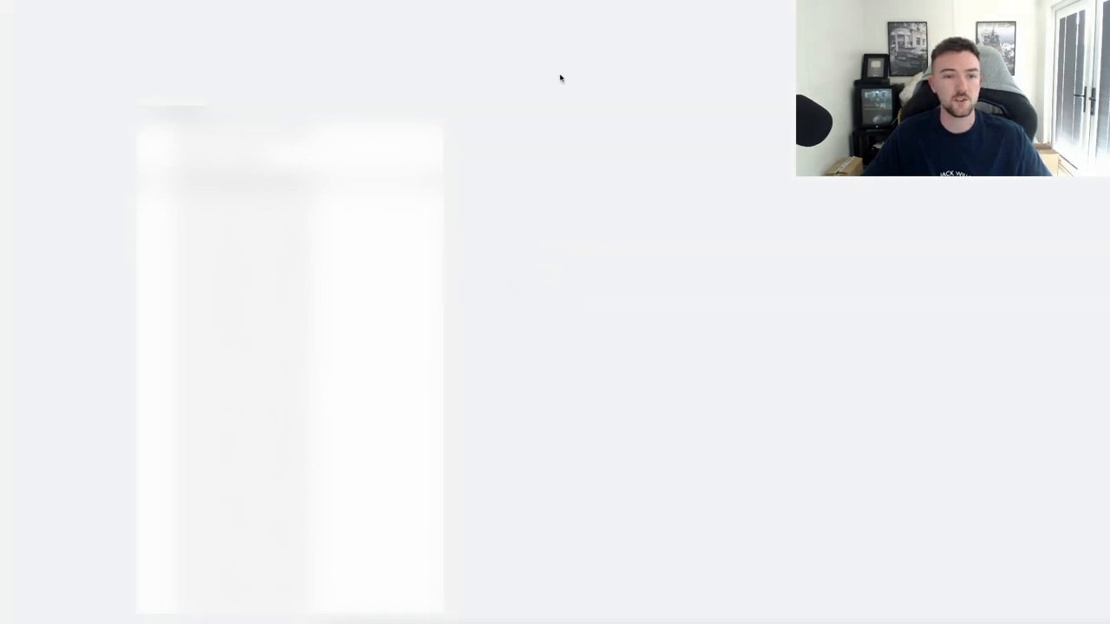
{"action": "left_click", "coordinate": [312, 122]}
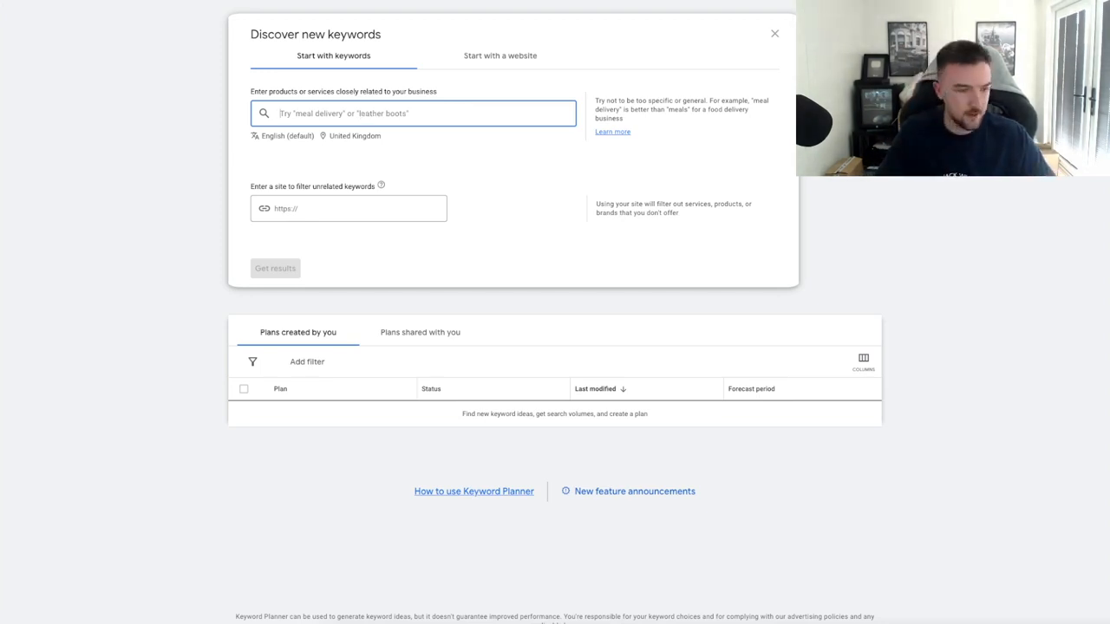
{"action": "type", "text": "tower fan"}
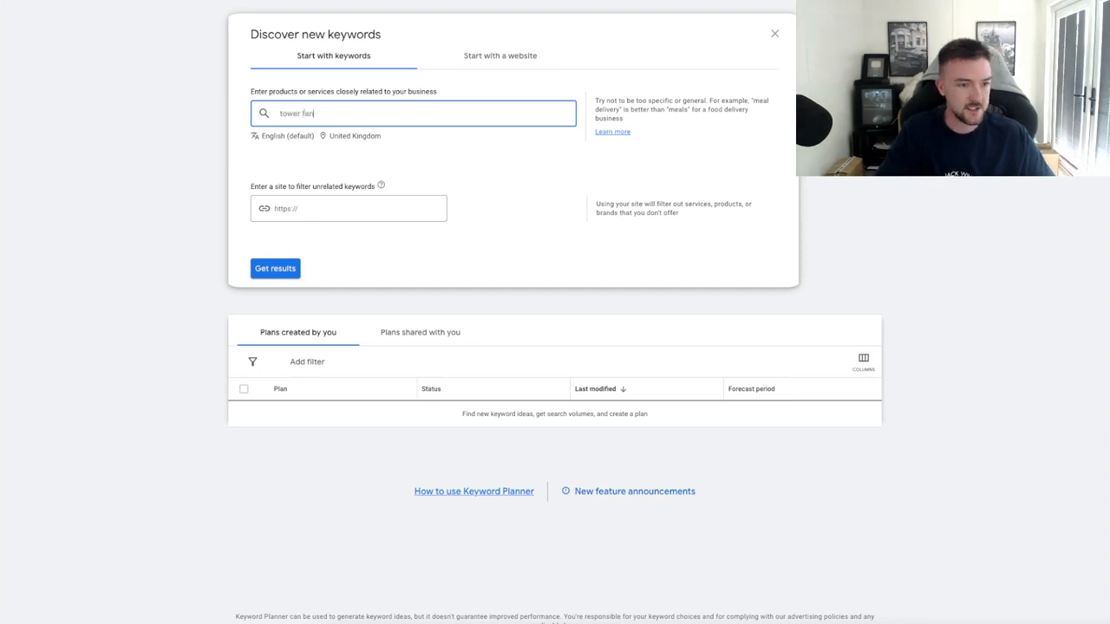
{"action": "key", "text": "Return"}
{"action": "key", "text": "Return"}
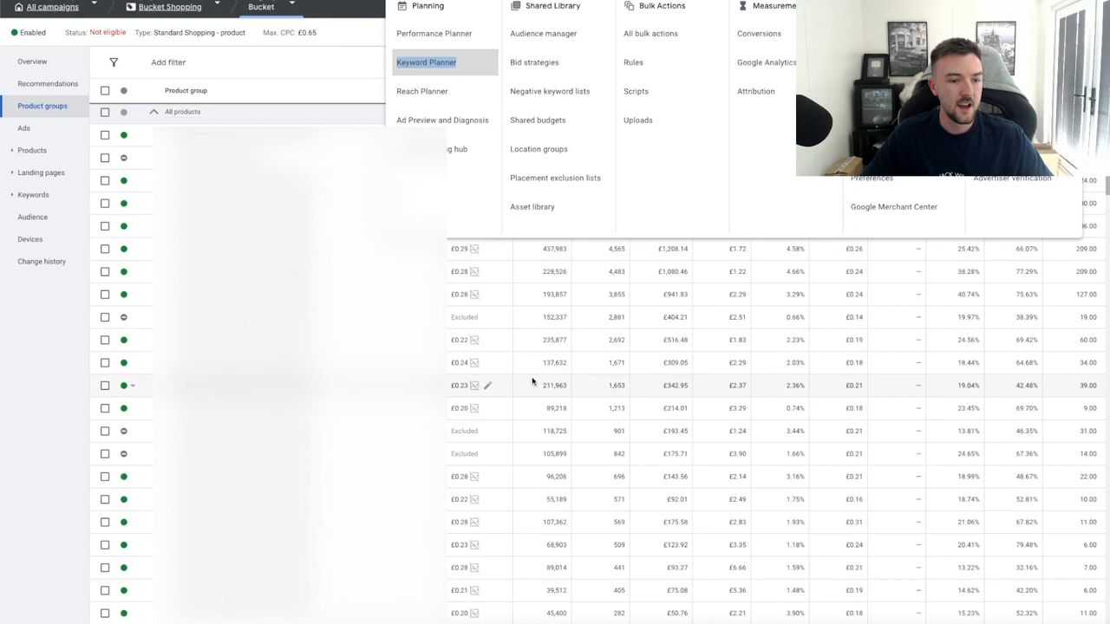
Step: Return to the Bucket product groups and set the first individual product group's max. CPC to £0.25, saving the change
{"action": "left_click", "coordinate": [529, 384]}
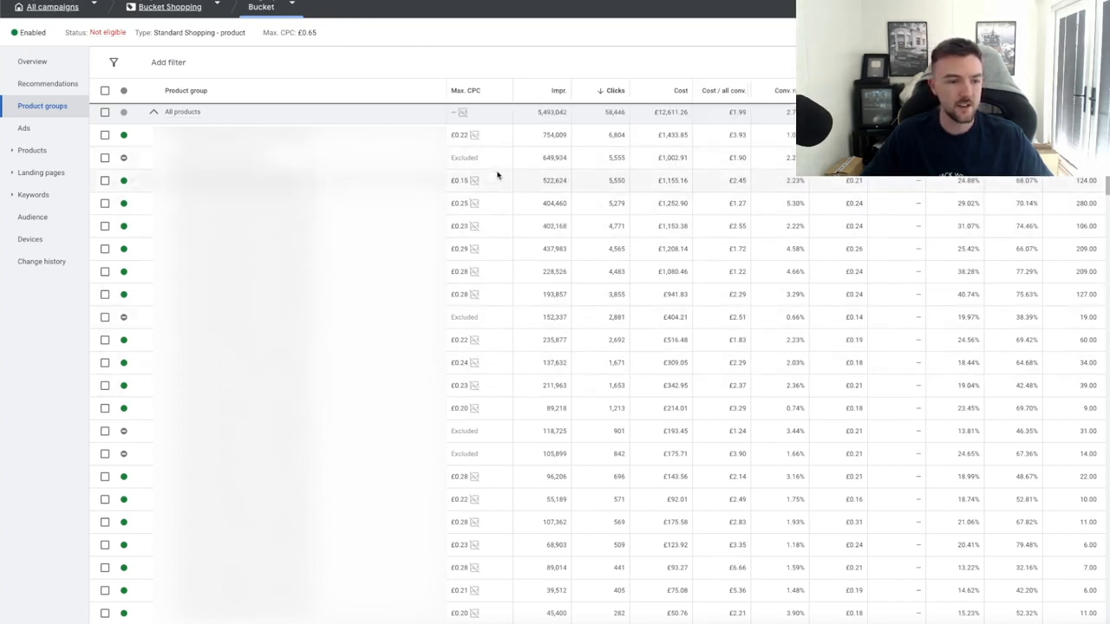
{"action": "left_click", "coordinate": [485, 139]}
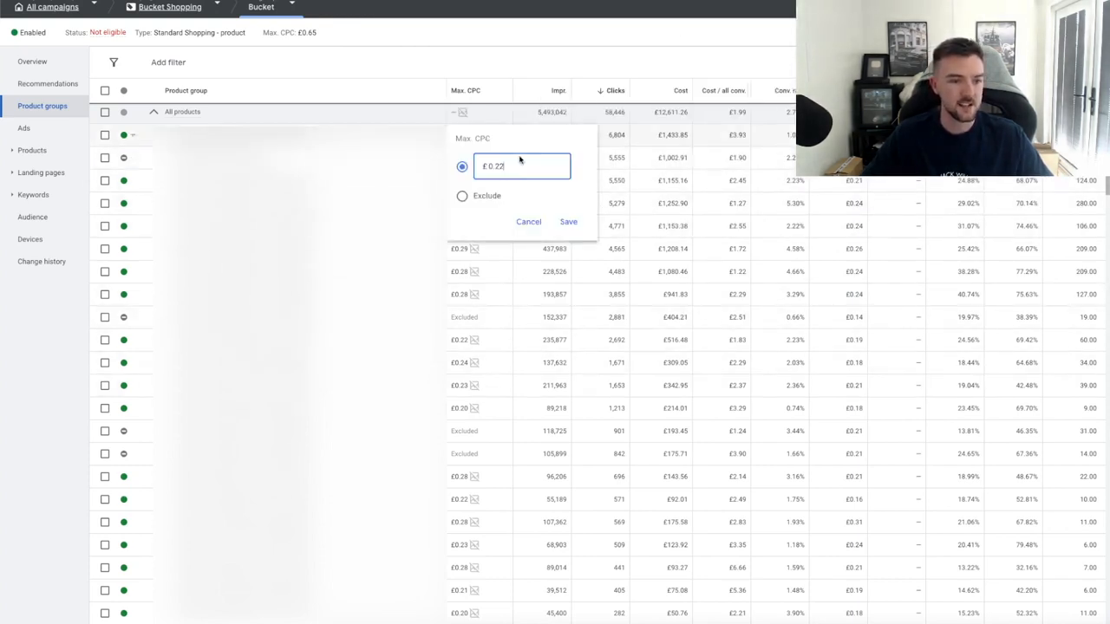
{"action": "type", "text": "0.15"}
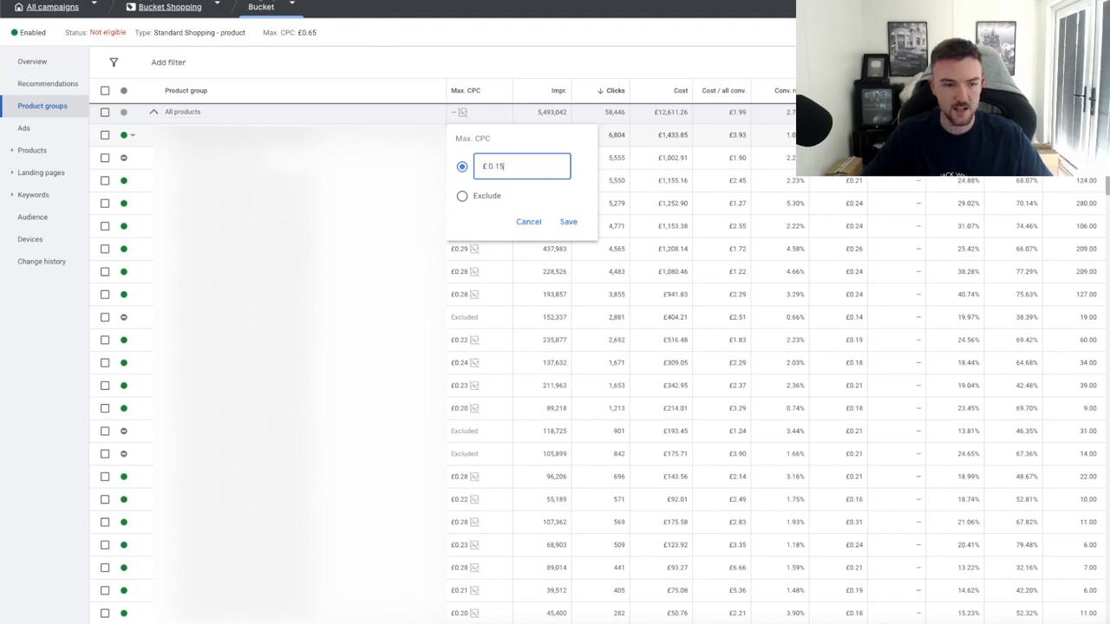
{"action": "key", "text": "BackSpace"}
{"action": "key", "text": "BackSpace"}
{"action": "key", "text": "BackSpace"}
{"action": "type", "text": "0.2"}
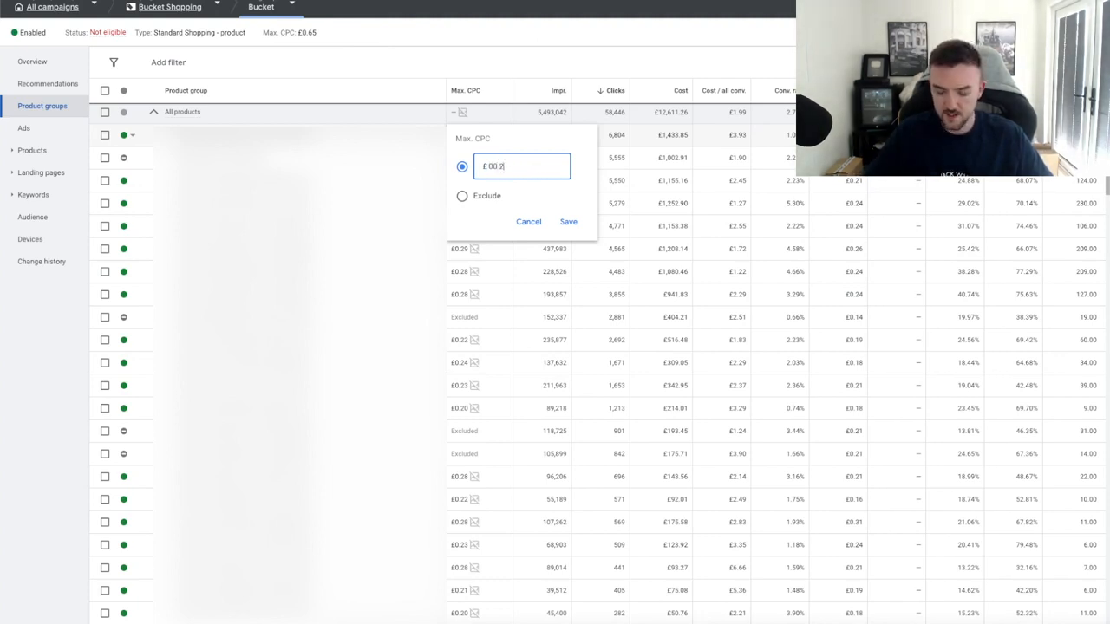
{"action": "type", "text": "5"}
{"action": "key", "text": "BackSpace"}
{"action": "key", "text": "BackSpace"}
{"action": "key", "text": "BackSpace"}
{"action": "key", "text": "BackSpace"}
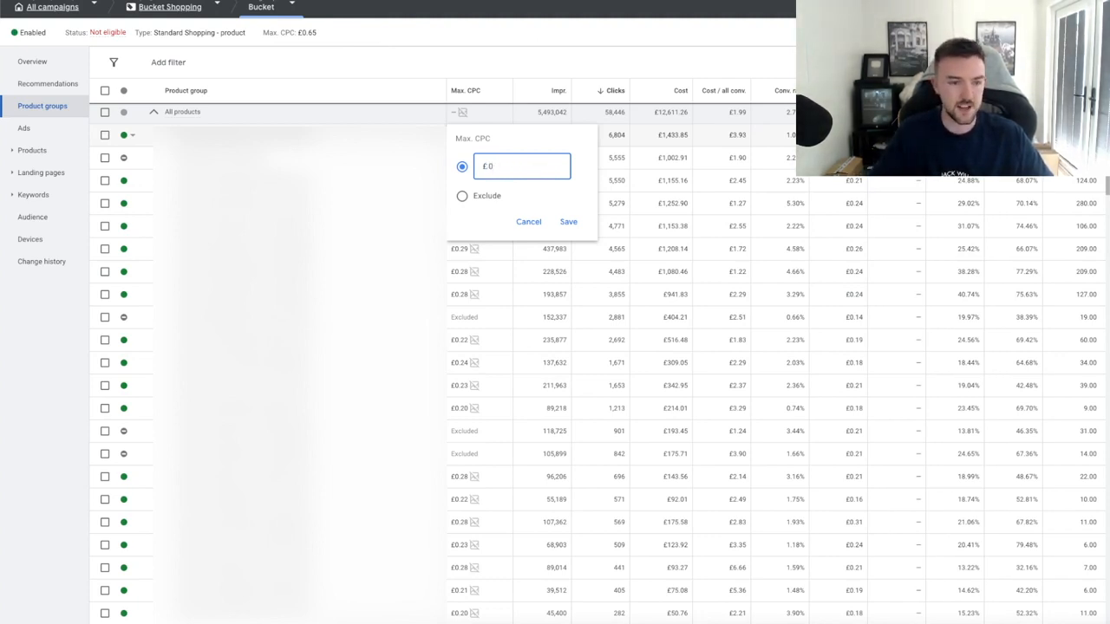
{"action": "type", "text": ".25"}
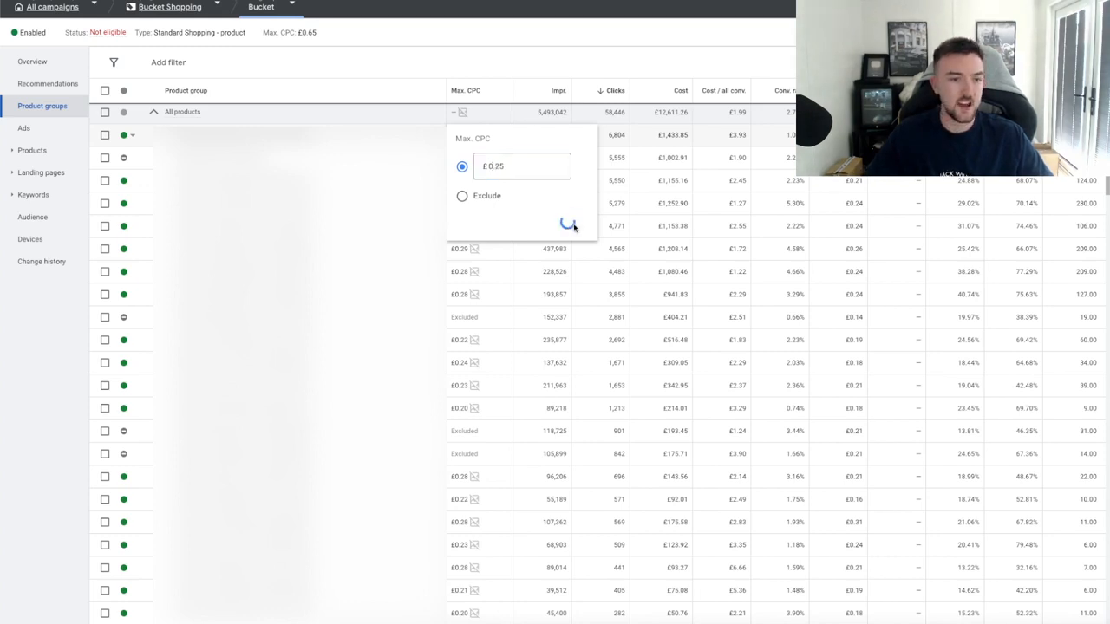
{"action": "left_click", "coordinate": [568, 222]}
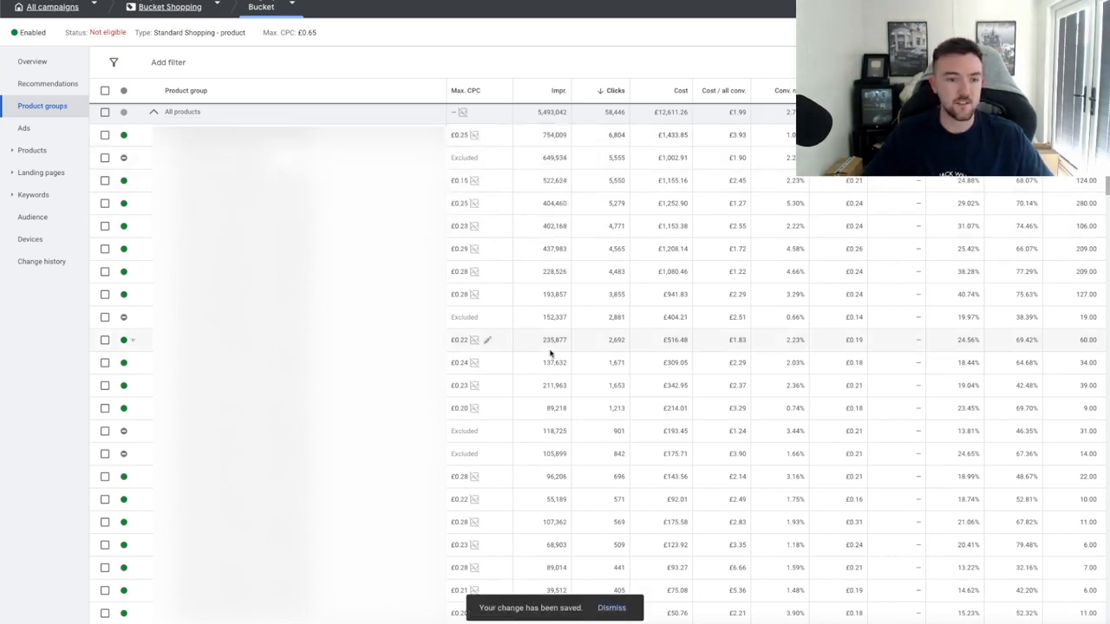